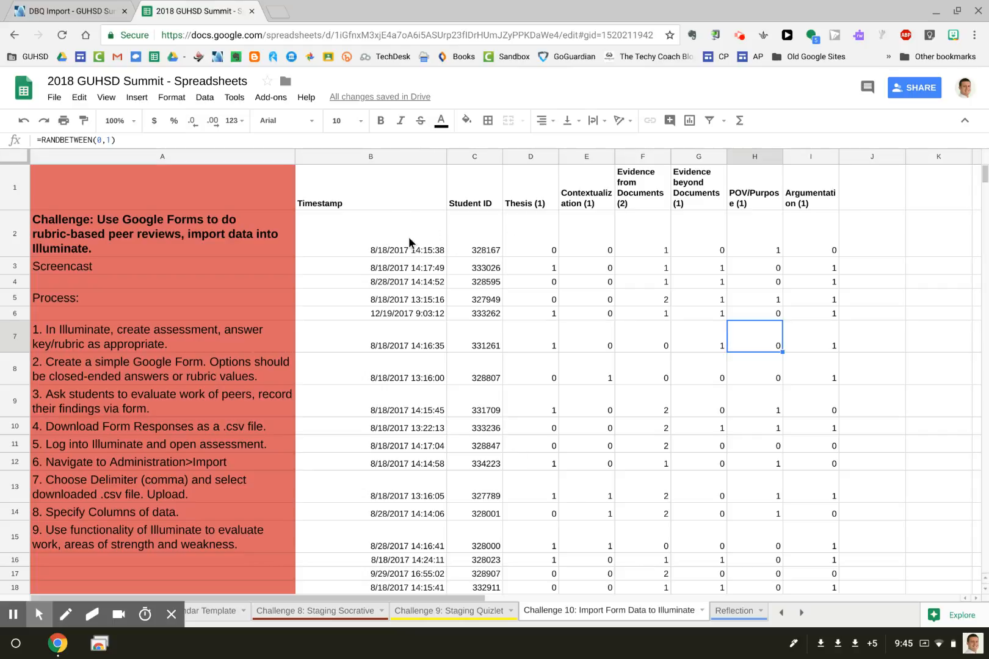
Inspect the first response's timestamp, Student ID, and the Thesis, Evidence and POV/Purpose score formulas.
click(361, 234)
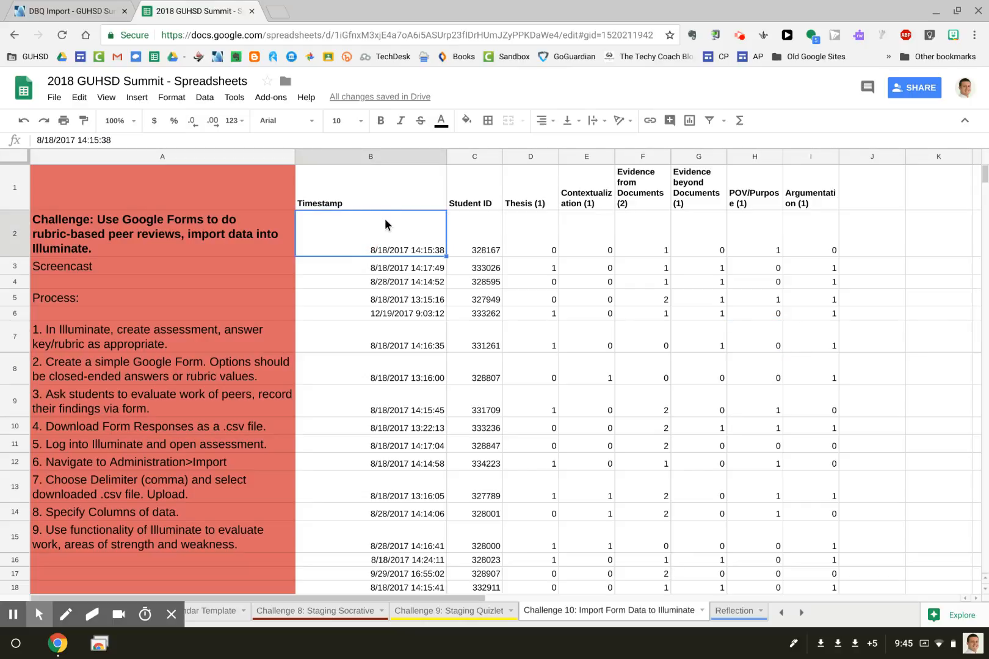
click(471, 227)
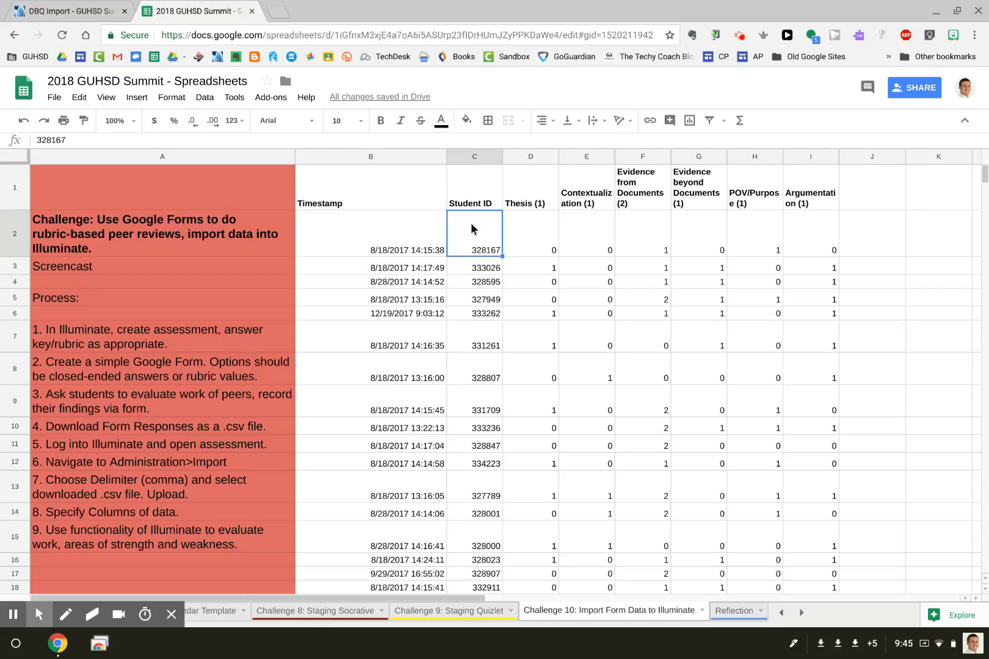
click(550, 232)
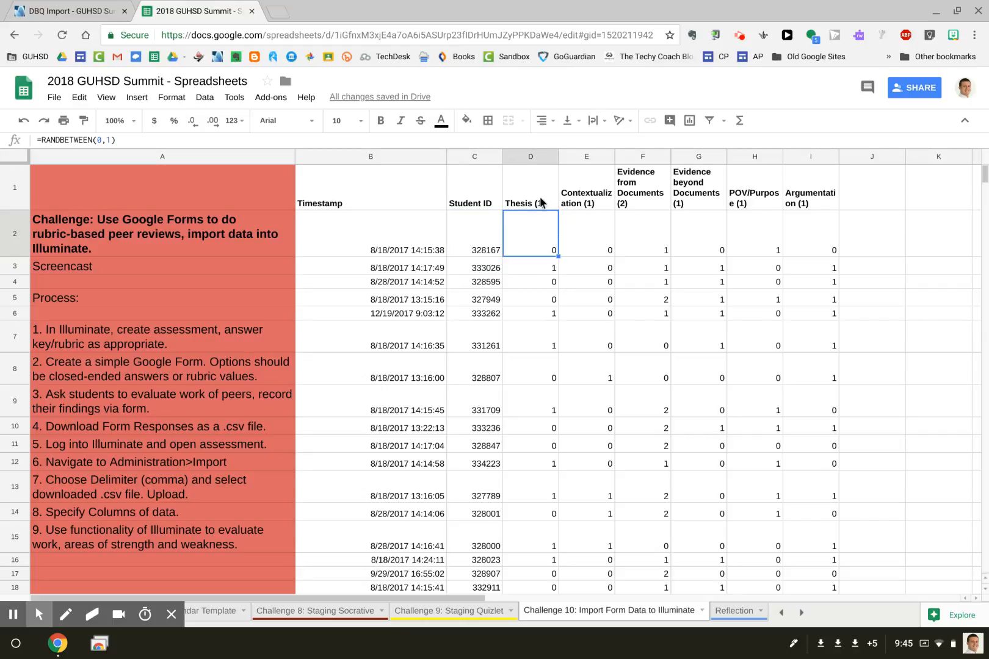
click(641, 239)
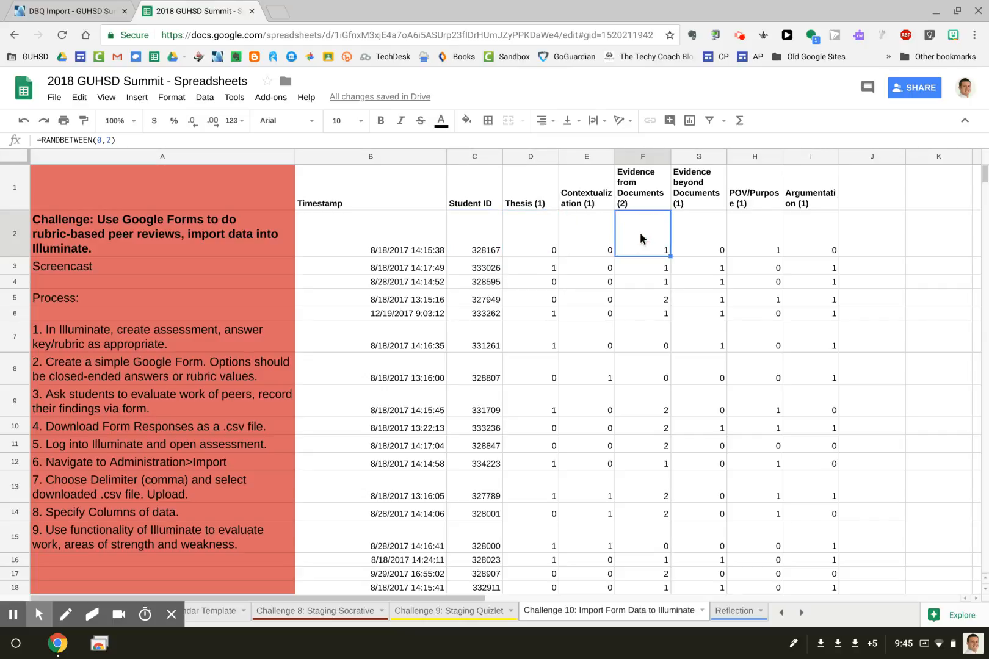
click(629, 188)
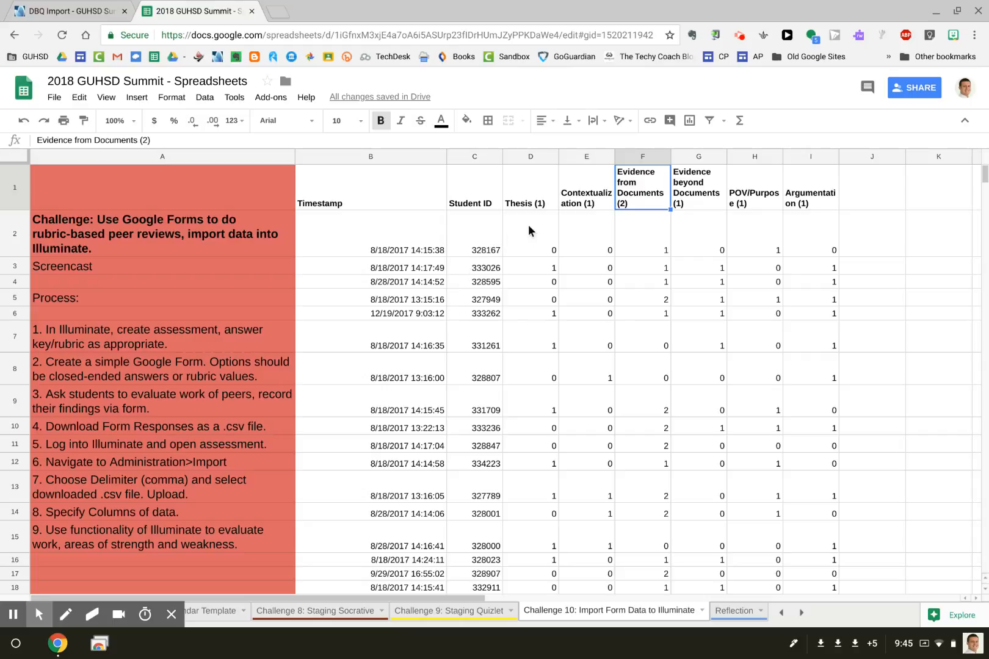
click(544, 229)
click(647, 239)
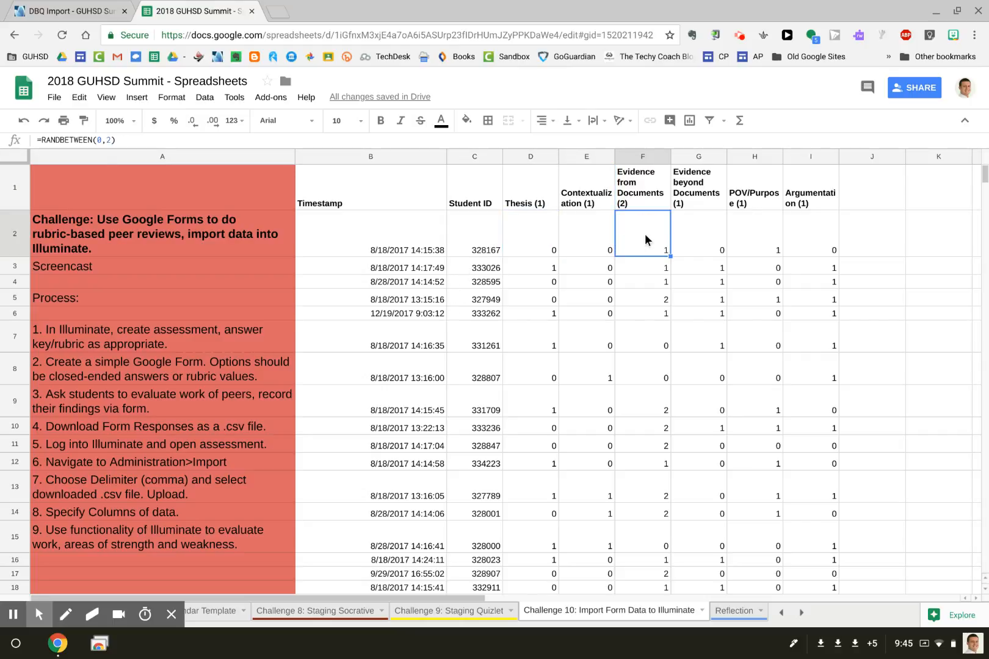
click(758, 235)
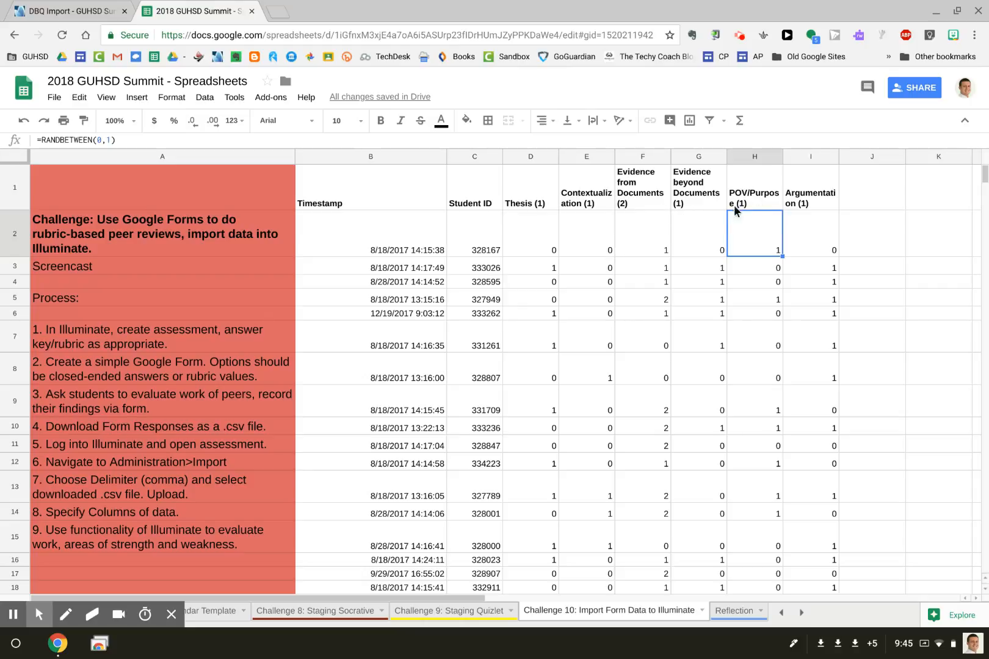
click(650, 240)
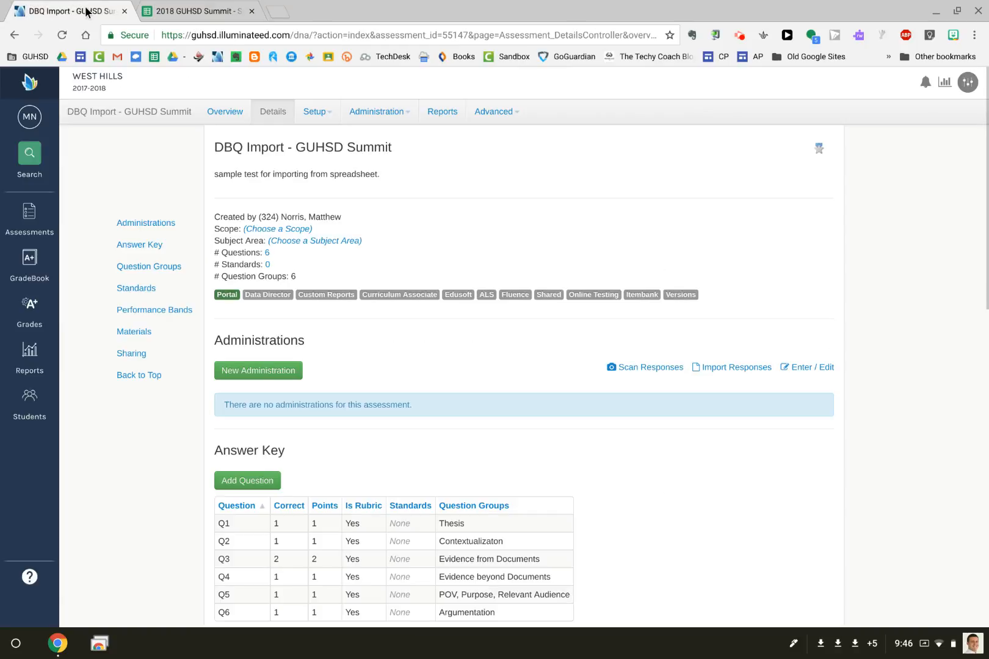
Review the Illuminate assessment's answer key for Q1–Q6, then return to the score spreadsheet.
click(86, 11)
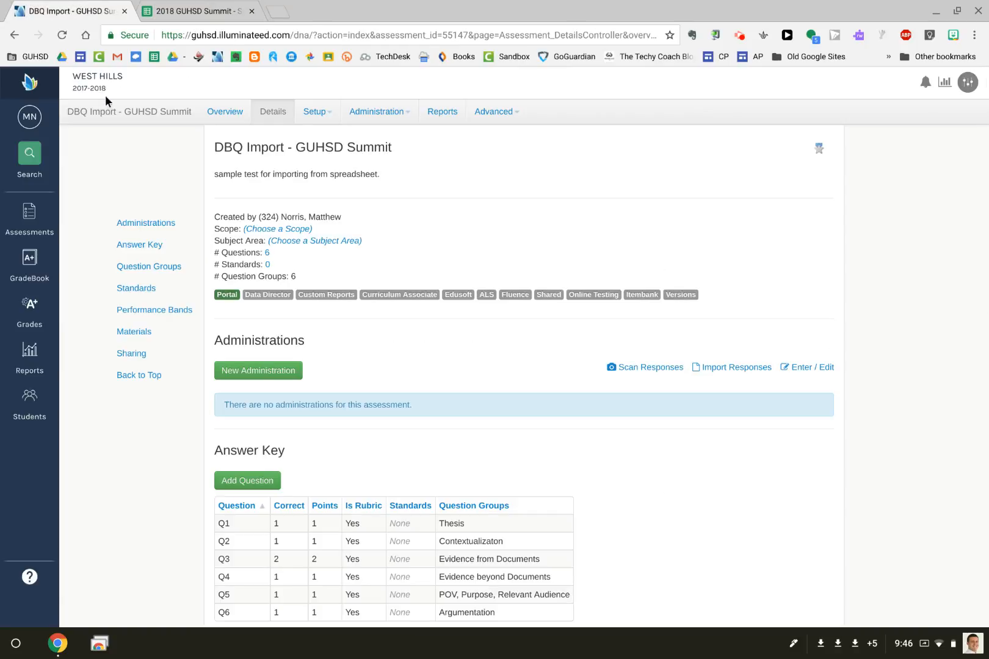
scroll(403, 245, down, 1)
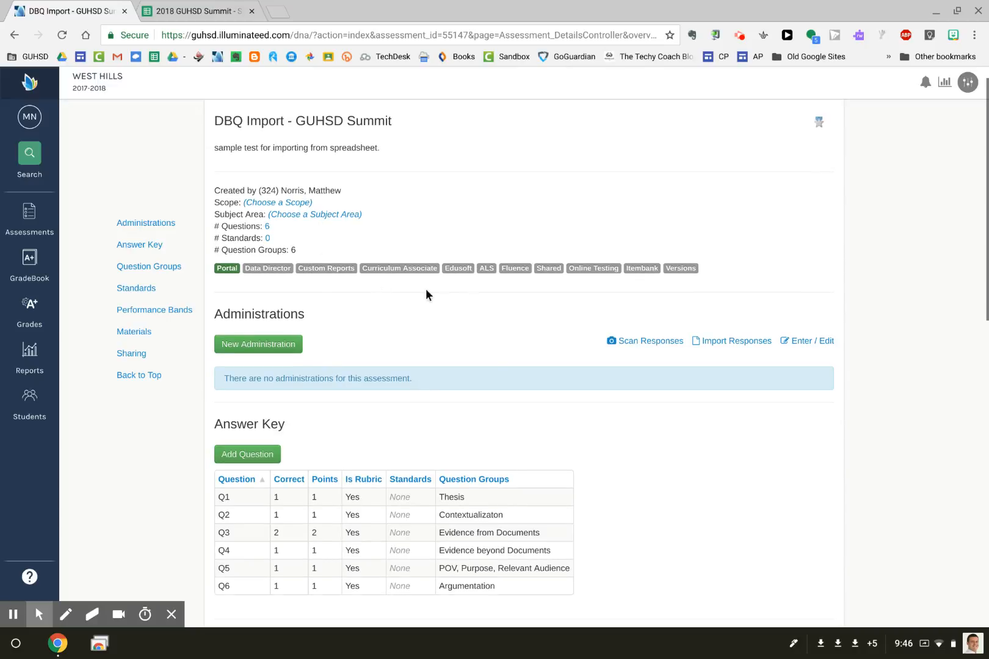
scroll(250, 134, up, 1)
click(323, 115)
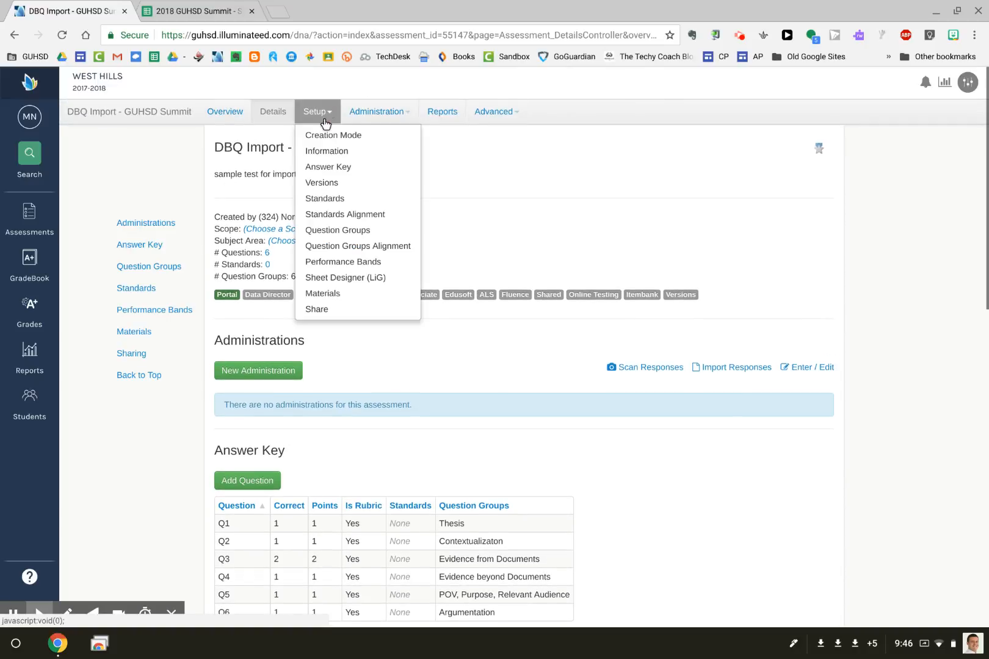
click(319, 168)
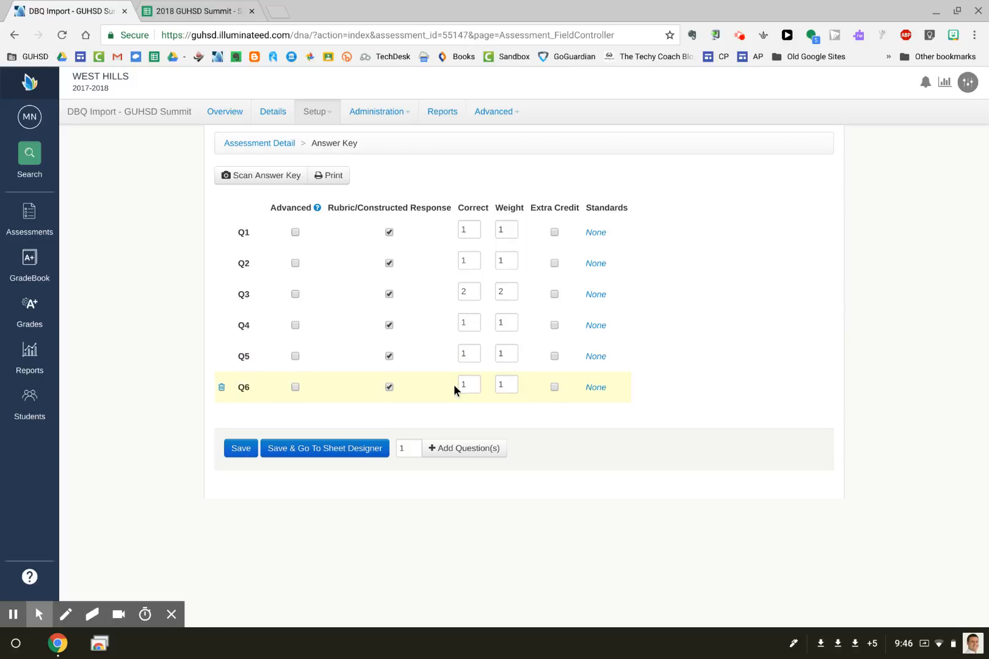
click(199, 11)
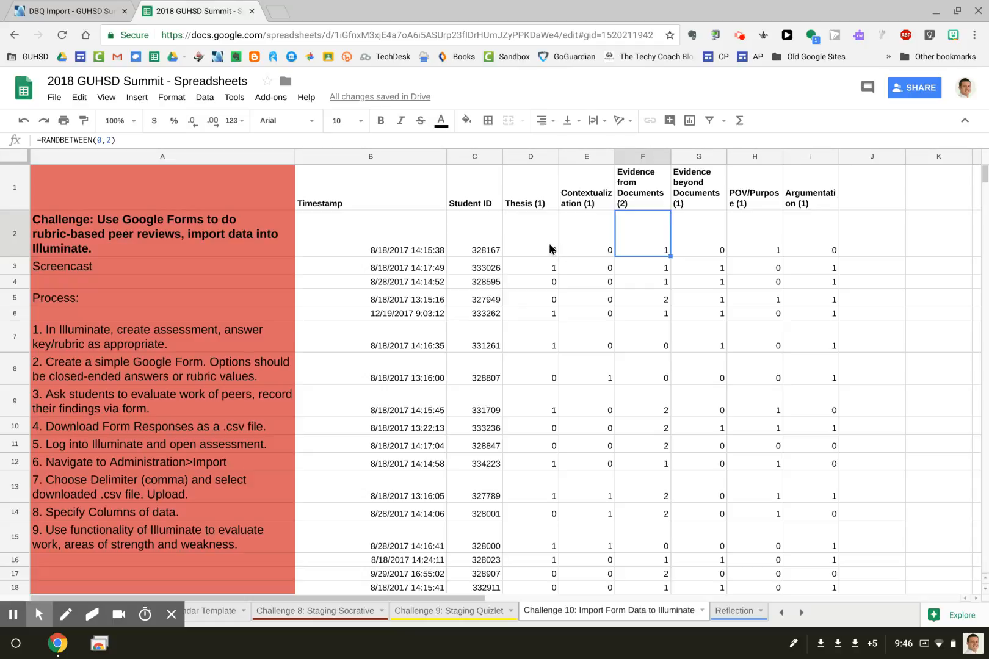
Download the Challenge 10 sheet as a comma-separated .csv file and dismiss the download notice.
click(47, 97)
mouse_move(80, 230)
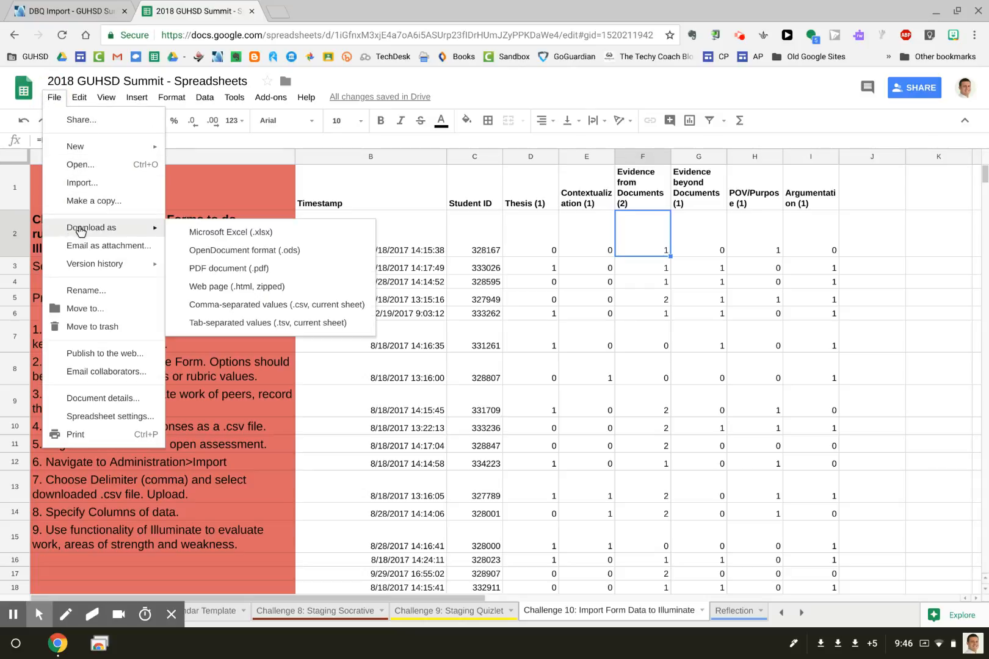
click(212, 306)
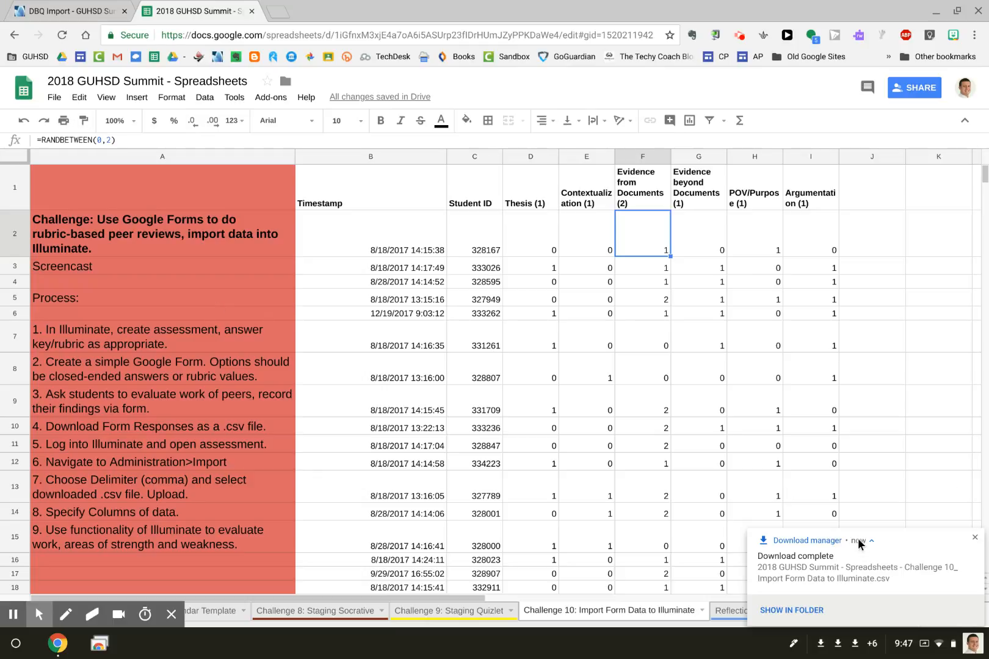
click(972, 538)
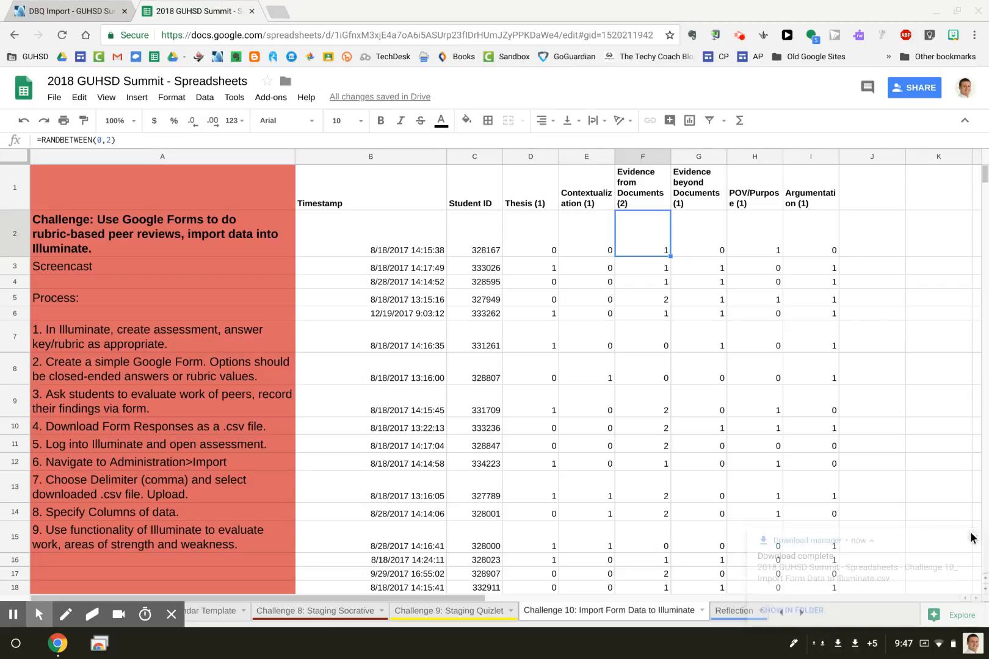
Start a student response import from the Illuminate assessment's administration options.
click(60, 6)
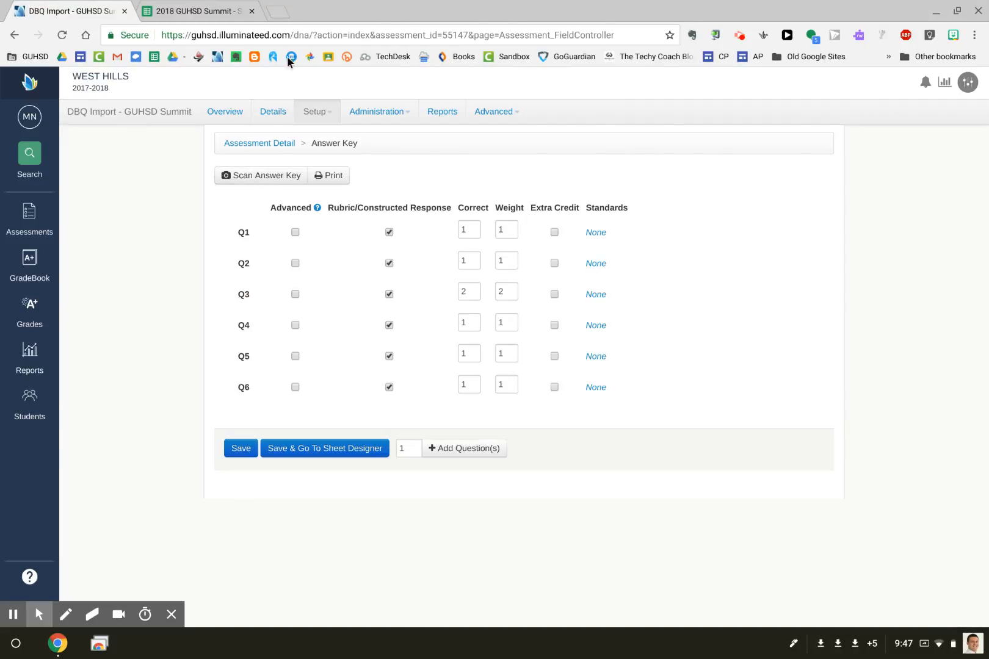
click(370, 110)
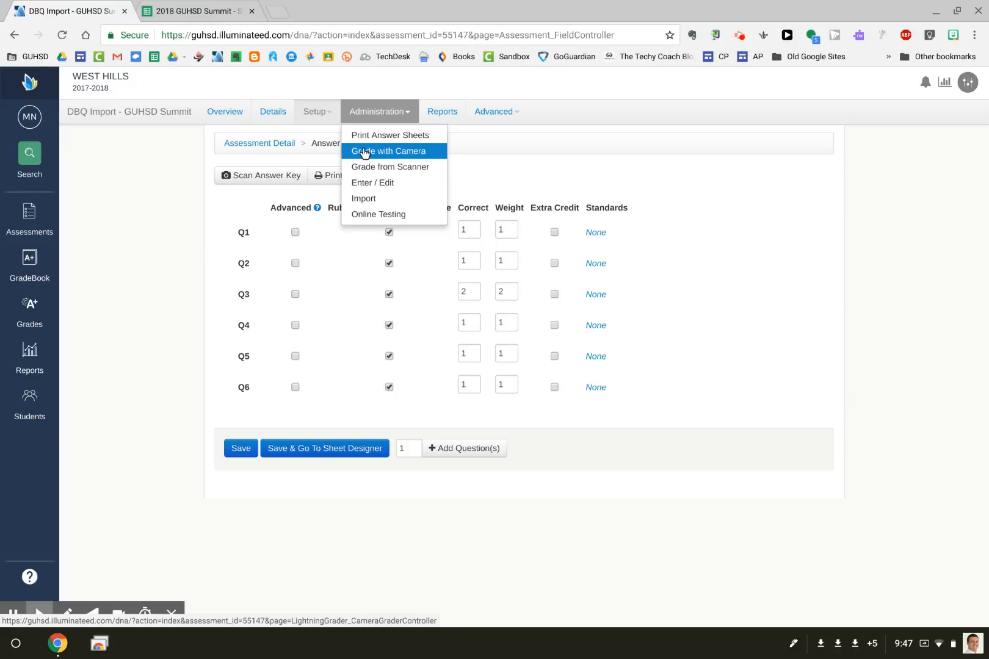
click(379, 200)
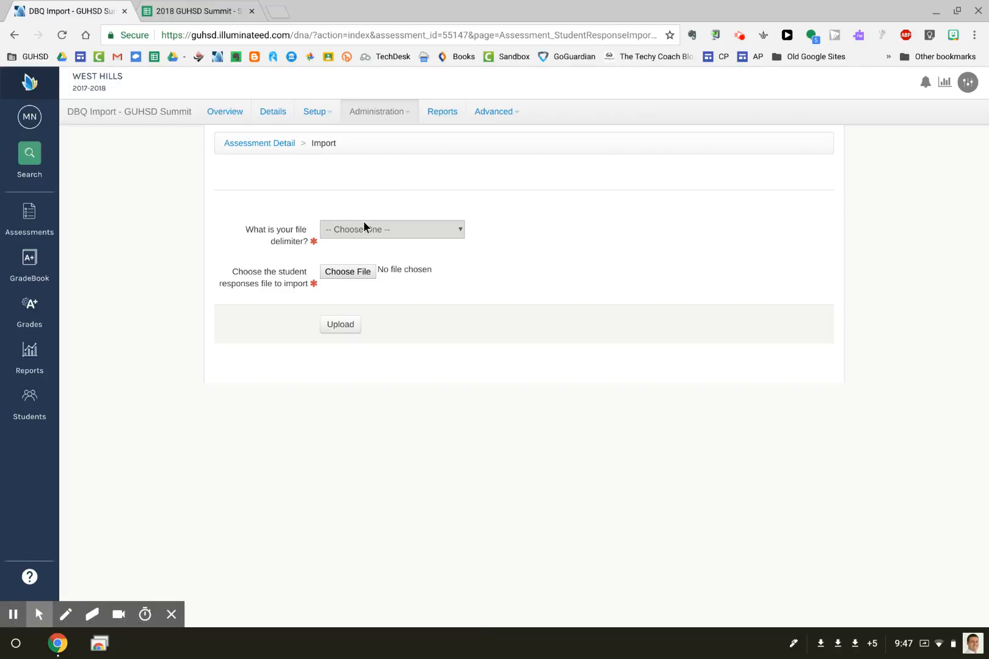
Set the delimiter to Comma (,) and upload the newer 3 KB Challenge 10 CSV.
click(384, 230)
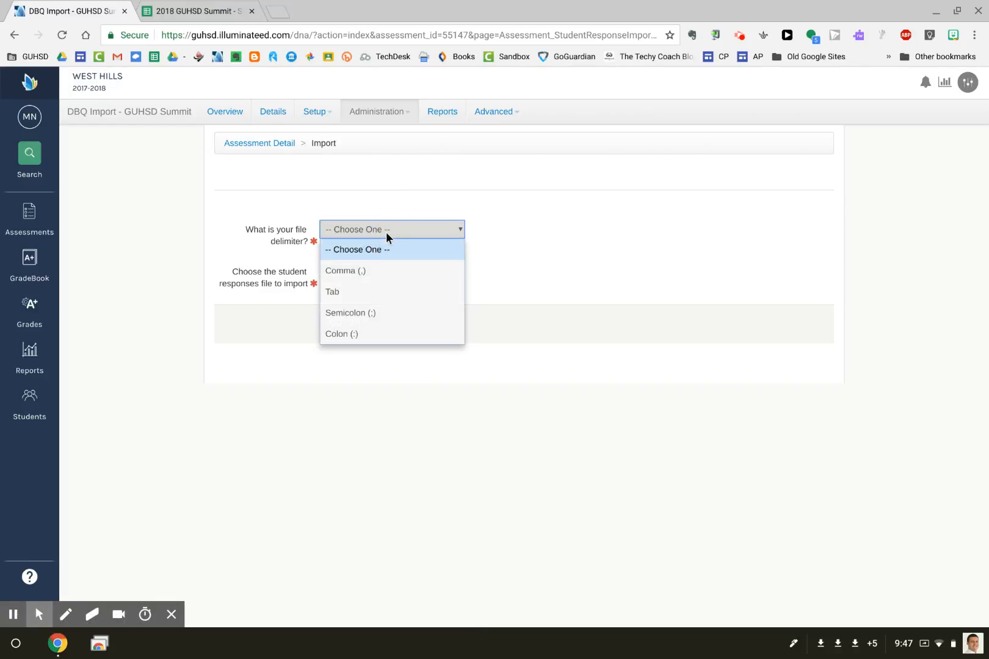
click(360, 269)
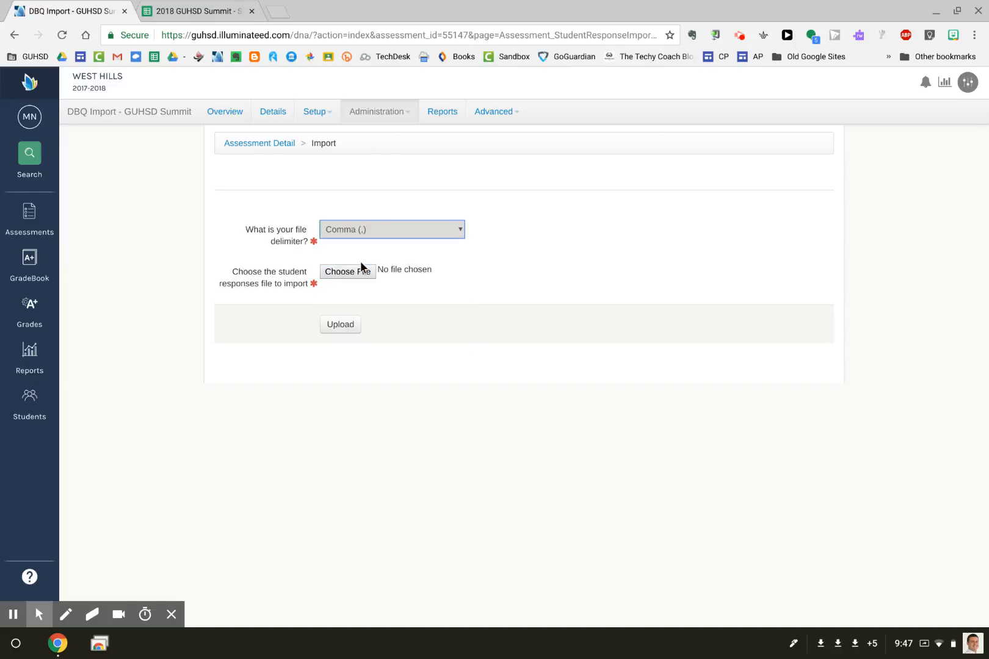
click(350, 272)
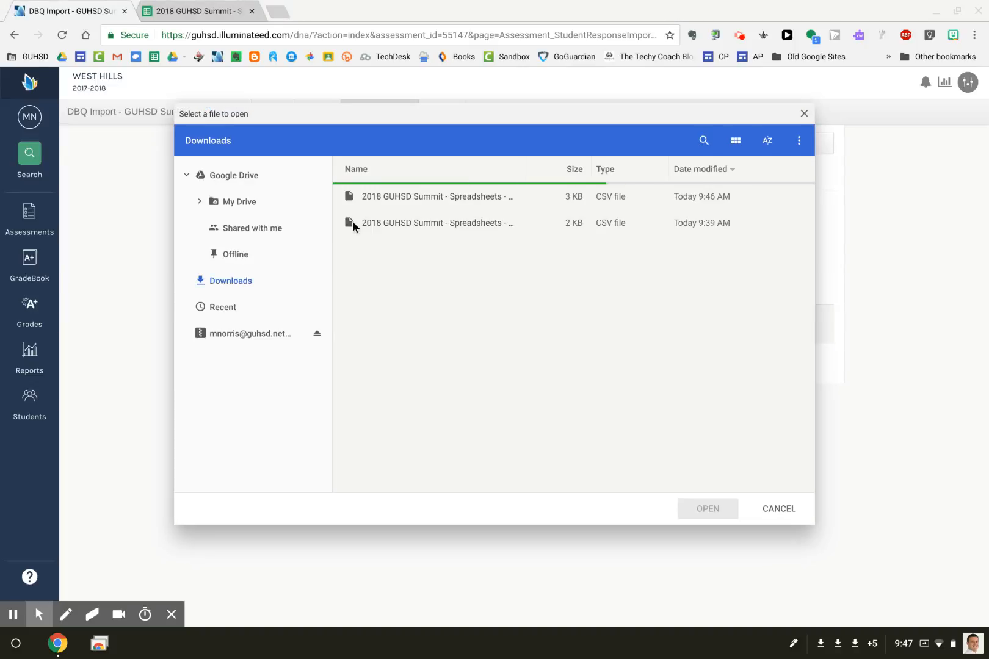
click(411, 197)
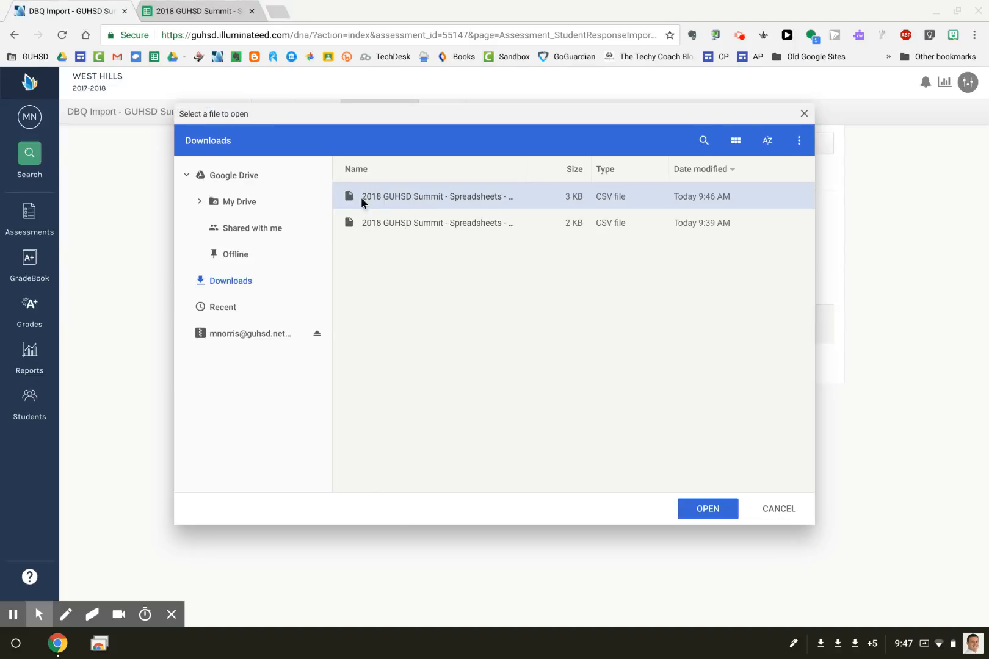
drag(521, 168, 639, 168)
click(688, 505)
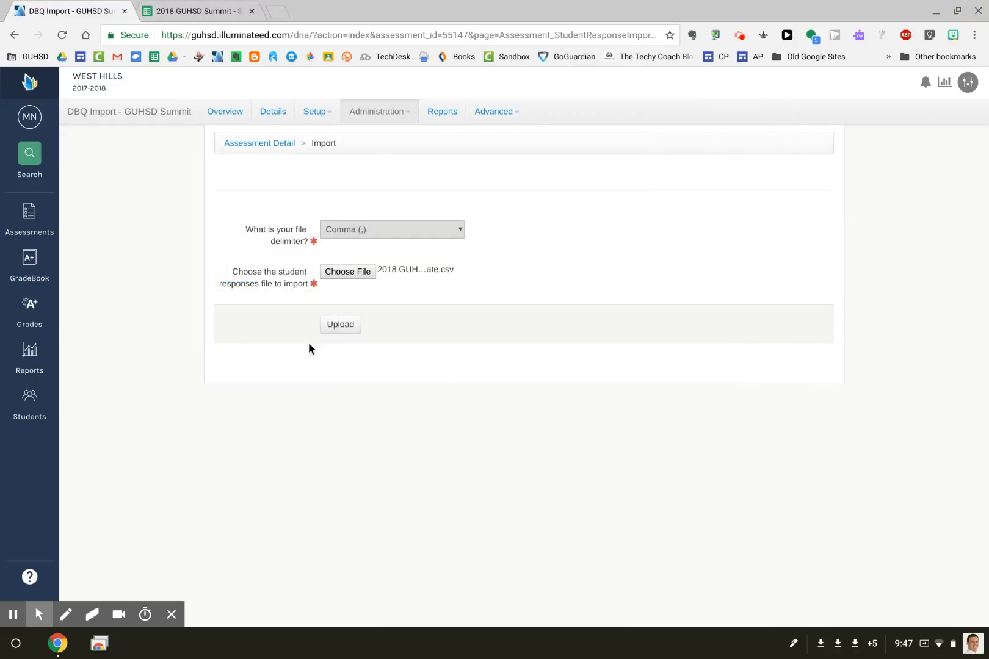
click(346, 326)
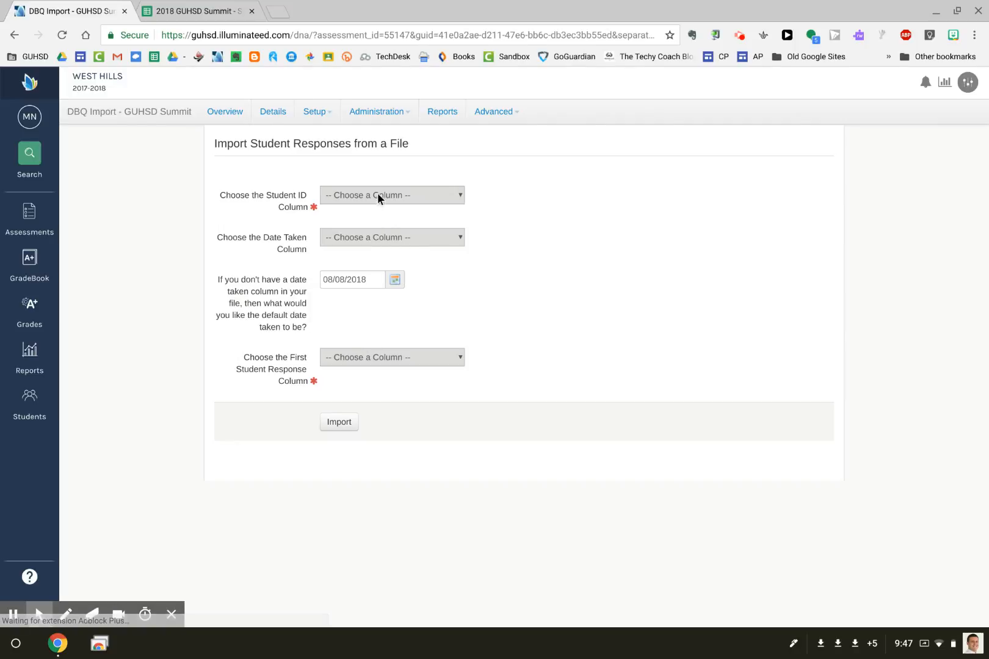
Map Student ID as the ID column and Thesis (1) as the first response column, then import.
click(378, 188)
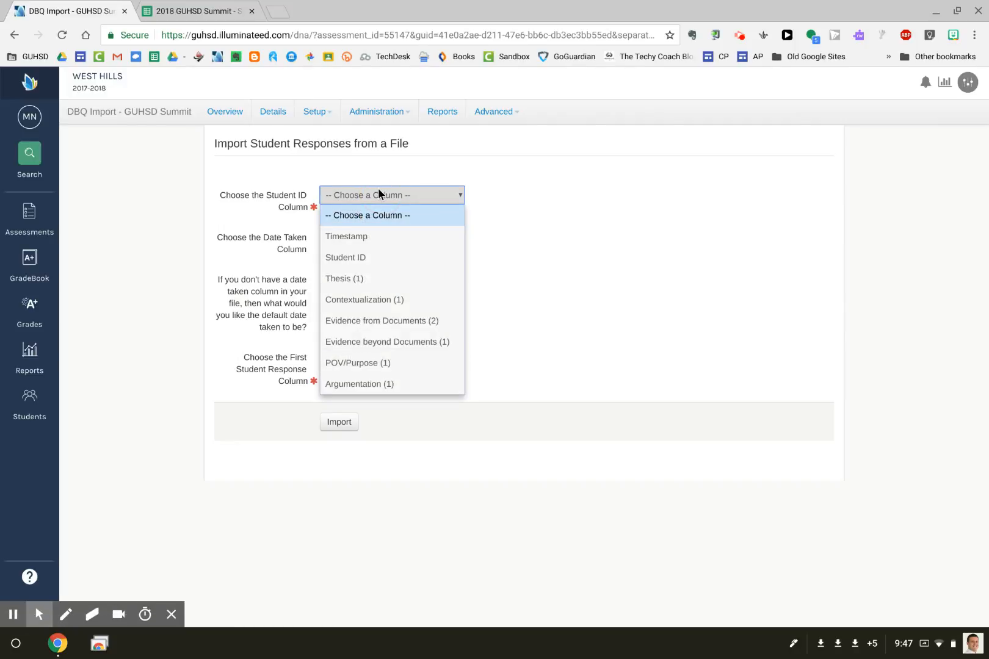
click(363, 255)
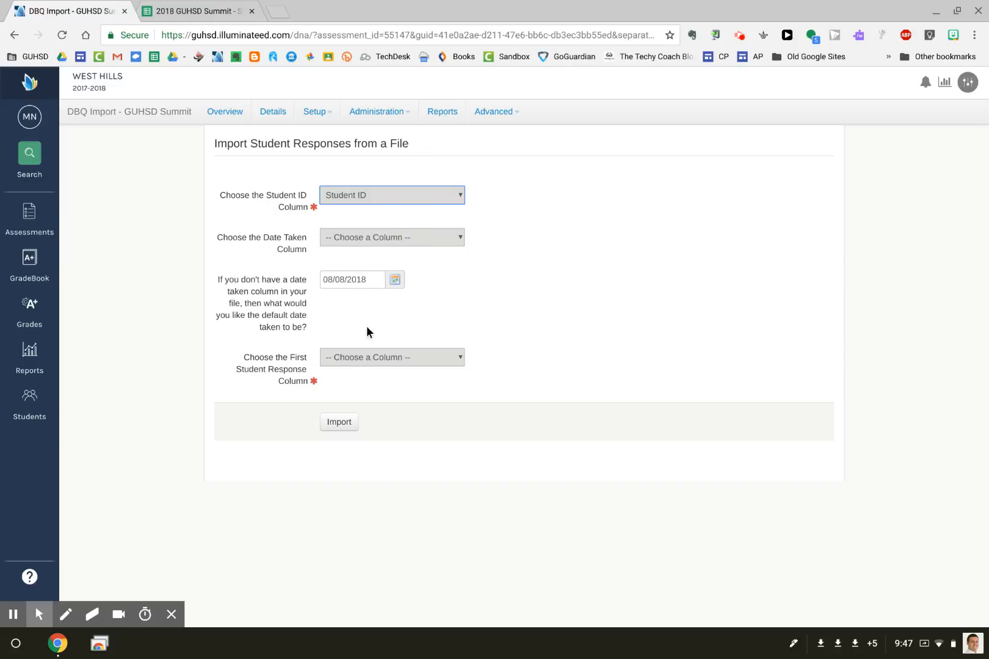
click(360, 357)
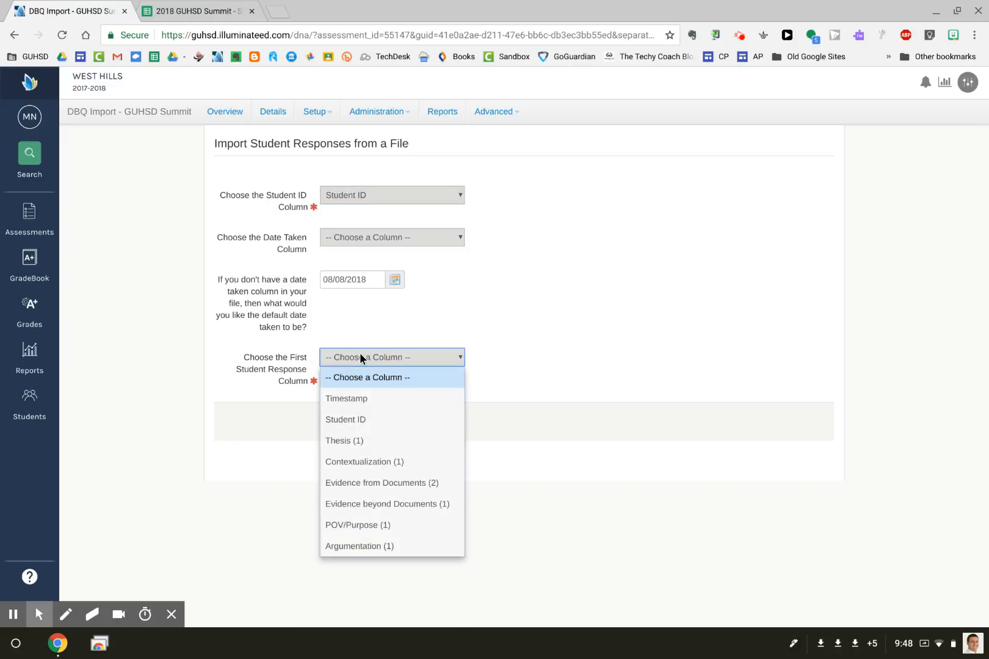
click(368, 440)
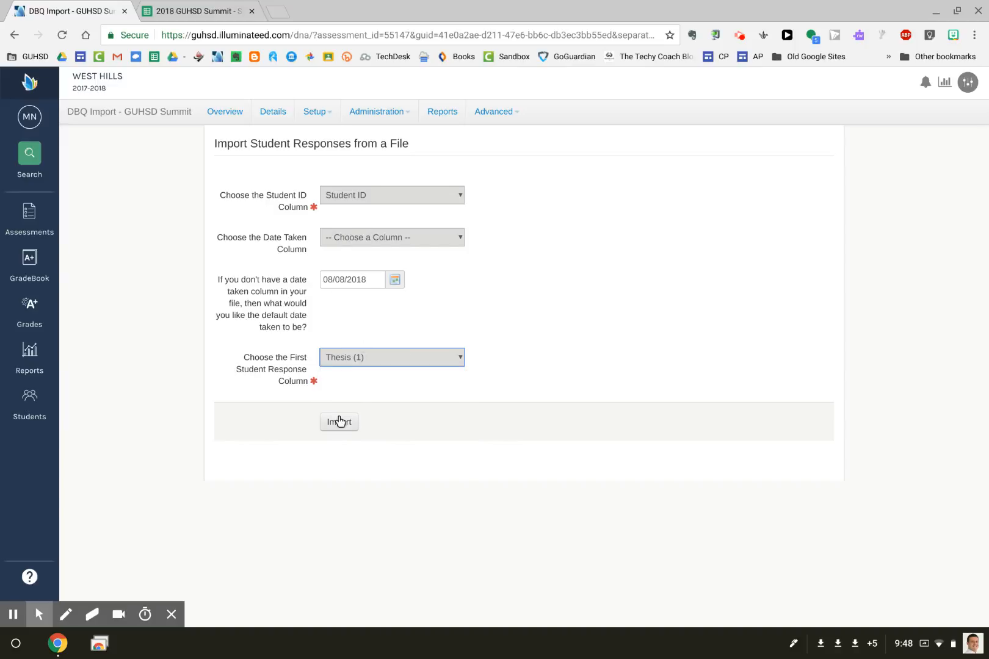
click(340, 421)
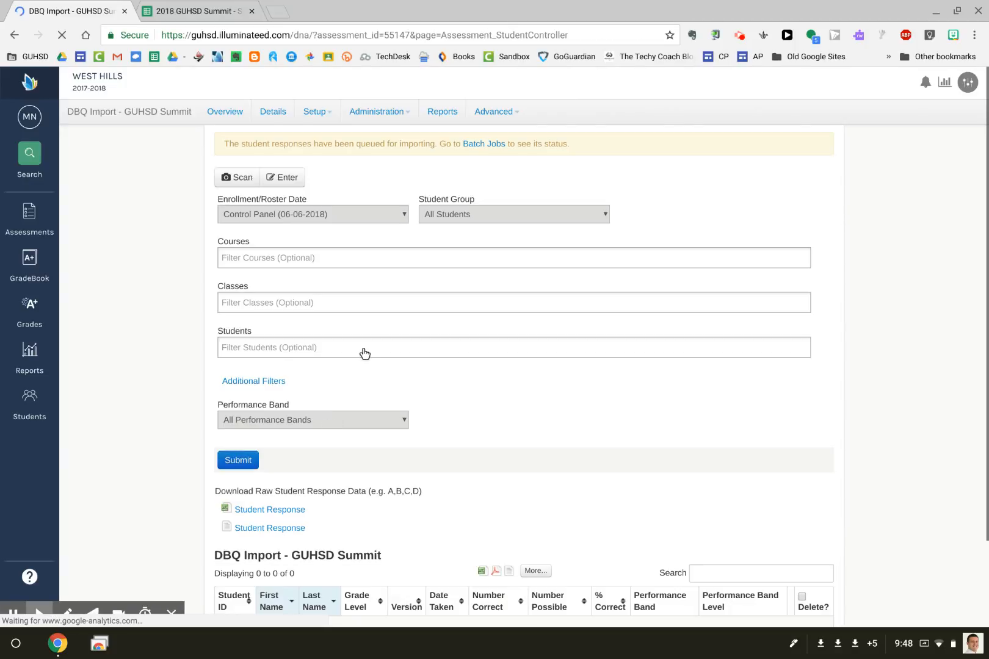
Review the overview charts (50 students, 44.6% average correct), then expand Filter Students.
click(215, 114)
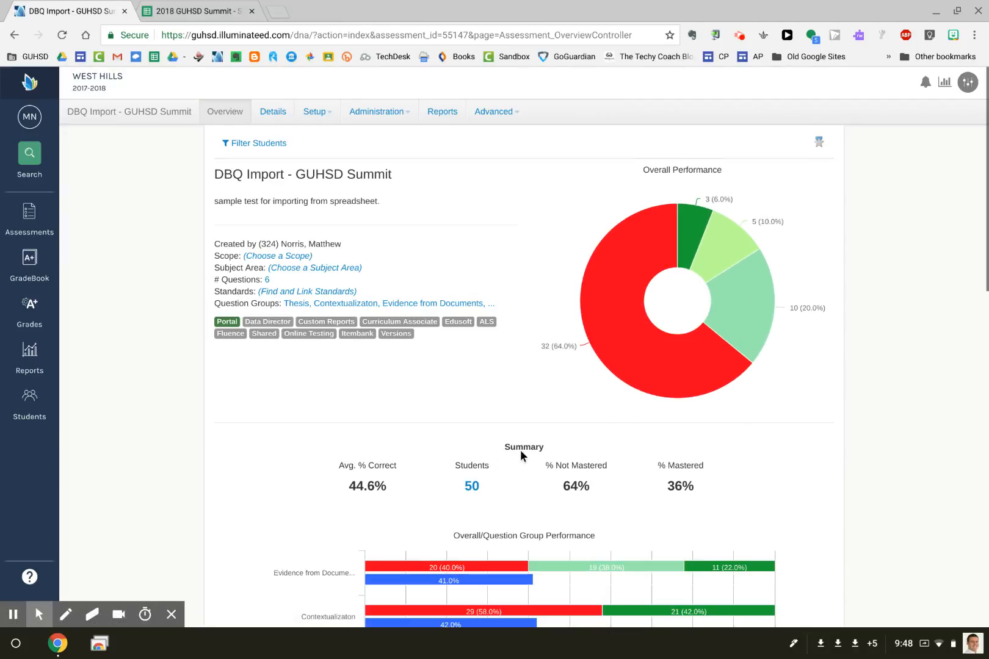
scroll(520, 450, down, 1)
mouse_move(641, 269)
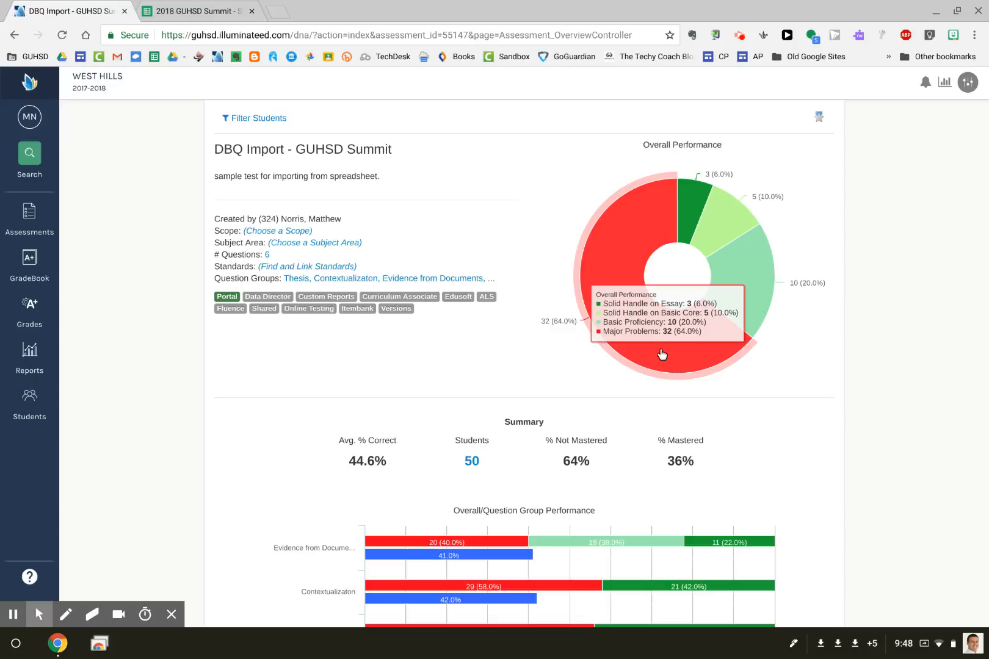
scroll(423, 373, down, 3)
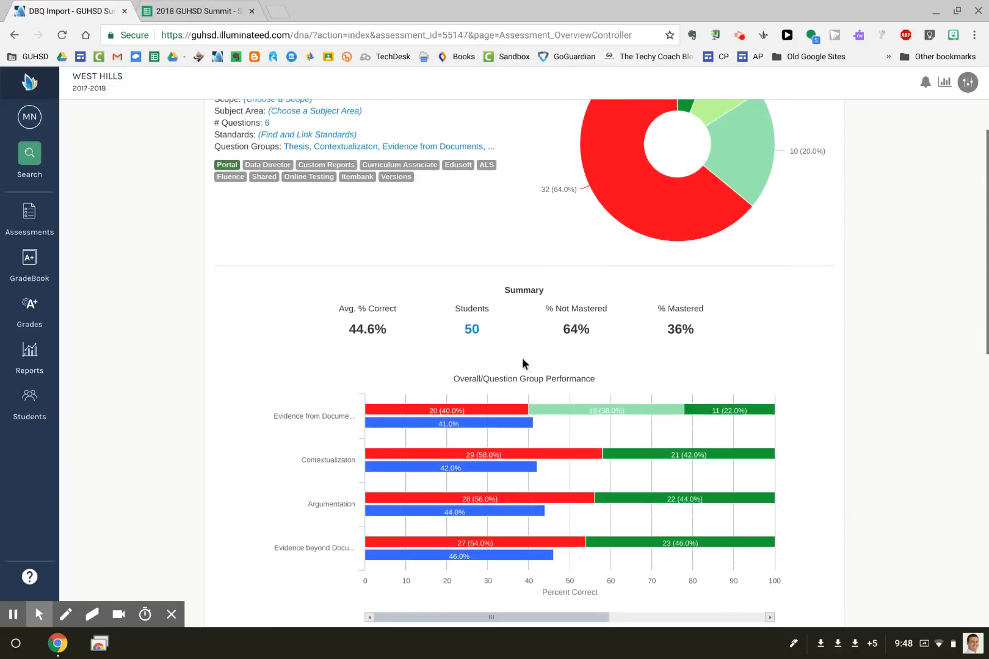
scroll(523, 358, down, 2)
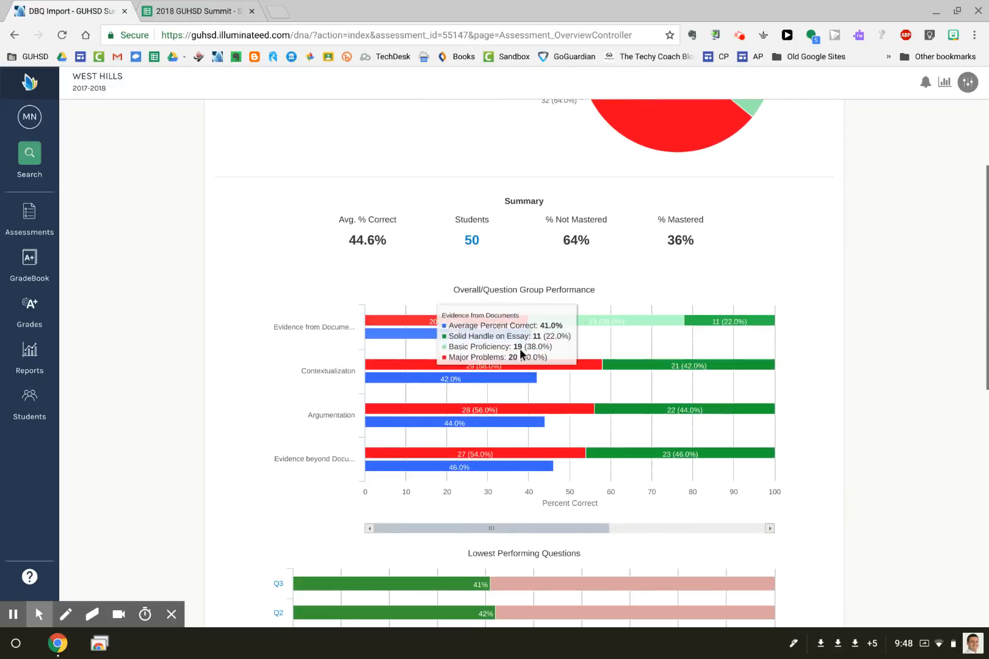
drag(462, 528, 662, 530)
scroll(166, 404, up, 5)
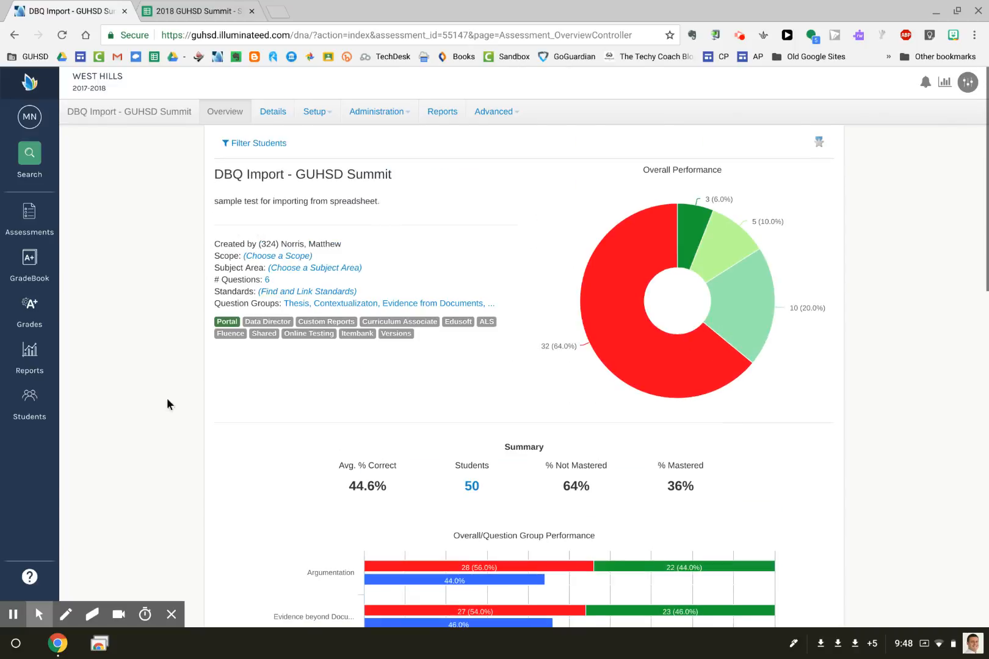
click(240, 144)
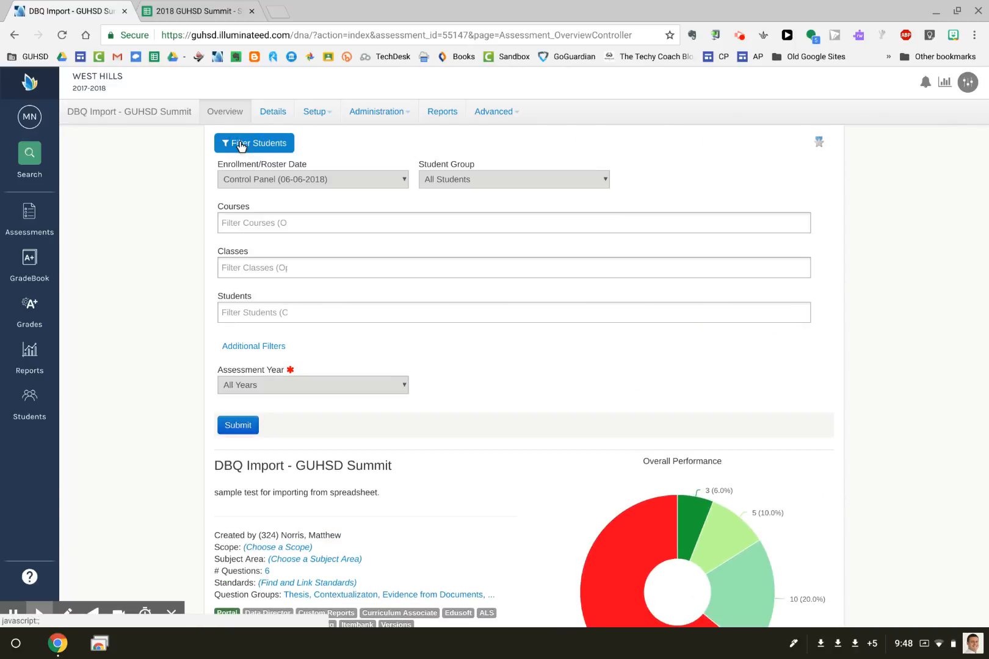